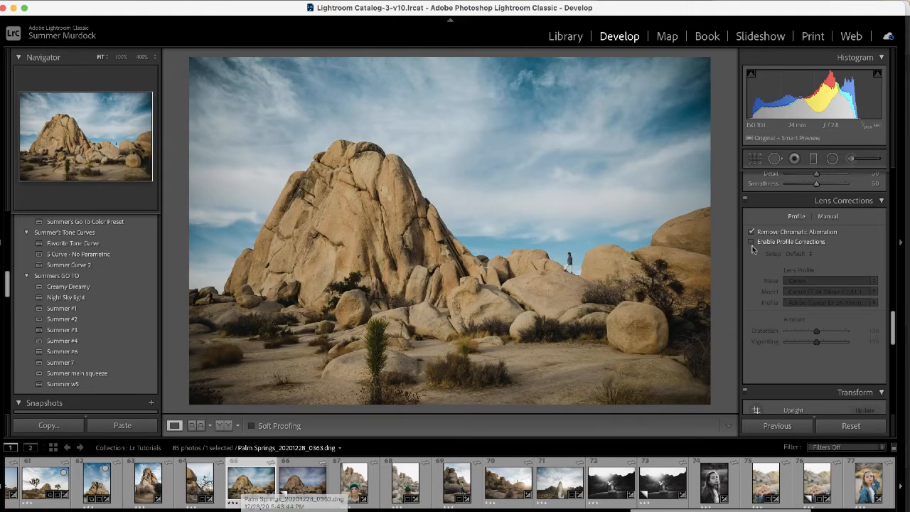
Enable lens profile corrections for the desert rock photo
left_click(753, 241)
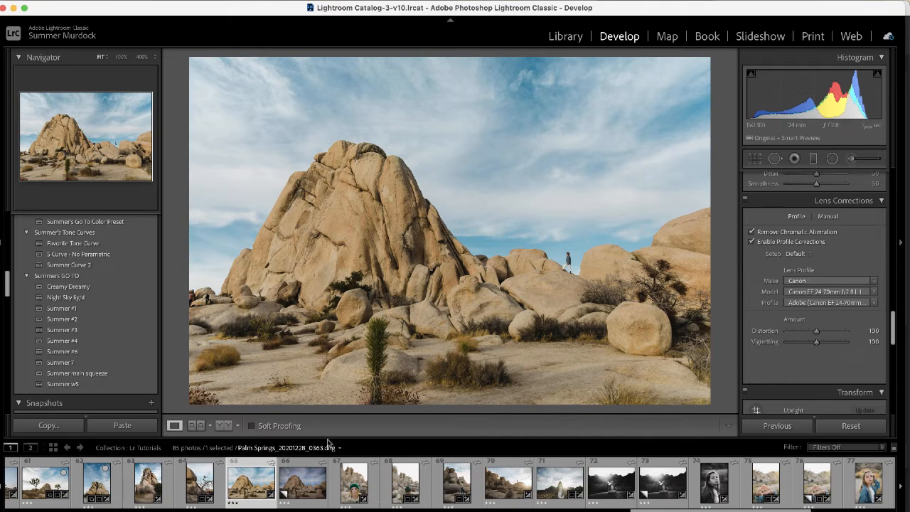
On the virtual copy of the rock photo, set Exposure to +0.55 and warm the Temp to 5,865
left_click(297, 491)
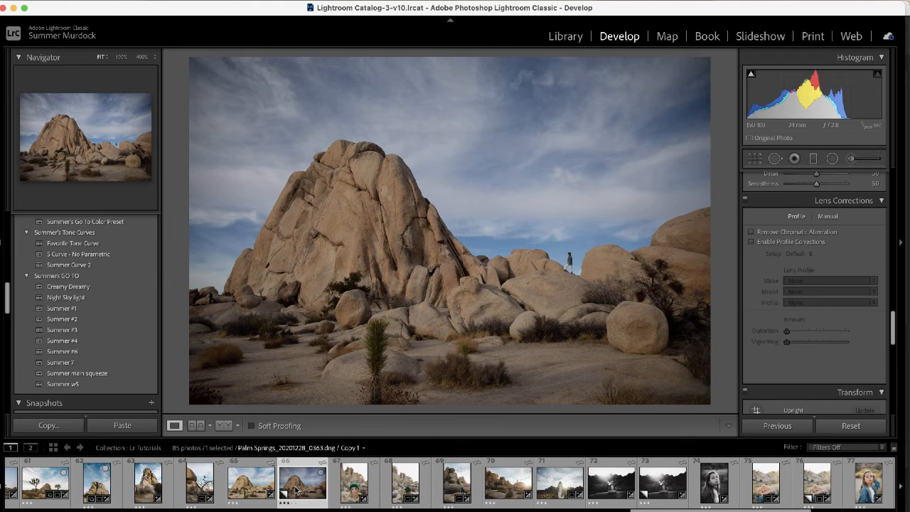
scroll(788, 266, "up", 10)
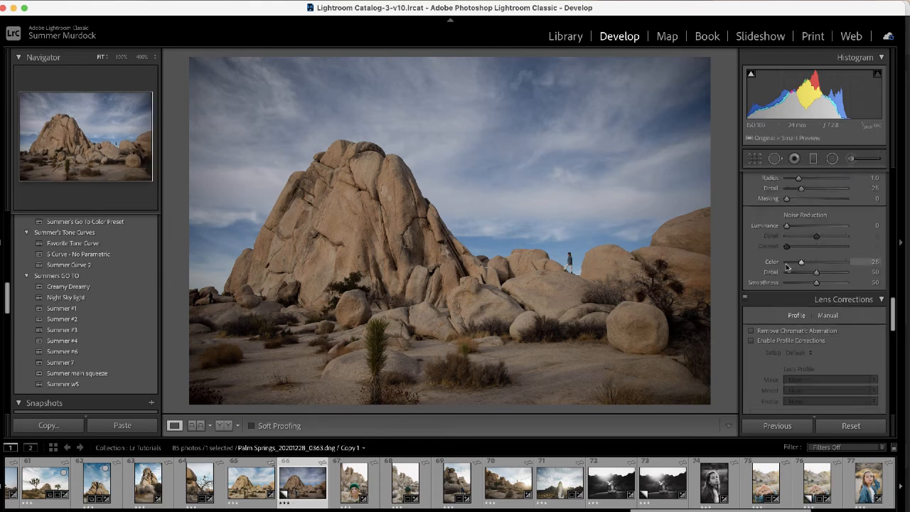
scroll(787, 267, "down", 1)
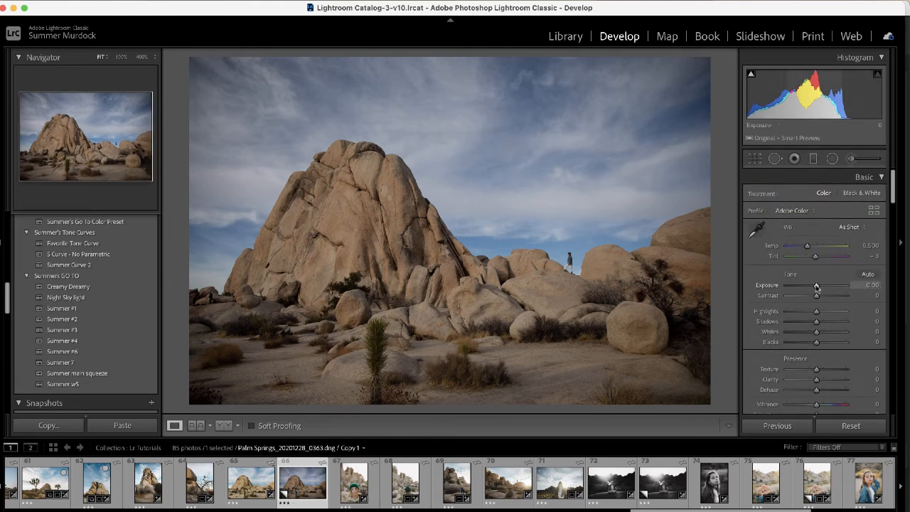
left_click_drag(816, 287, 820, 286)
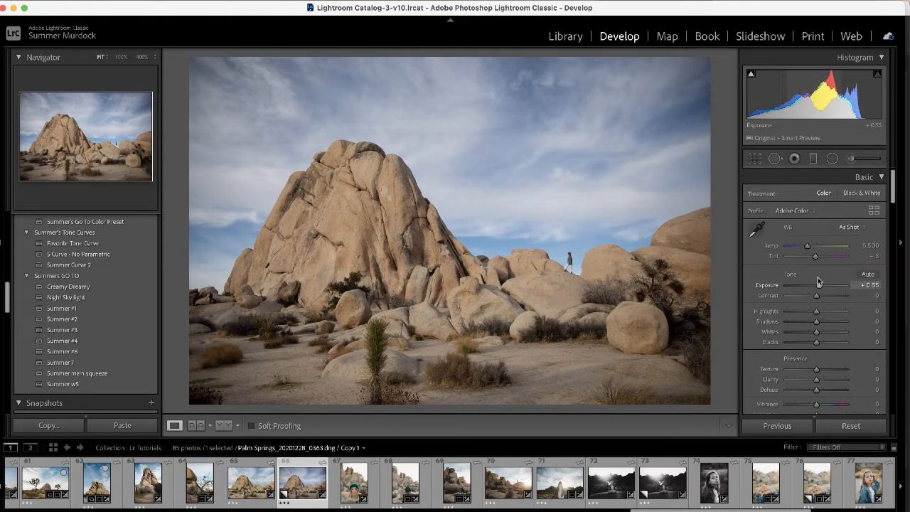
left_click_drag(808, 245, 811, 246)
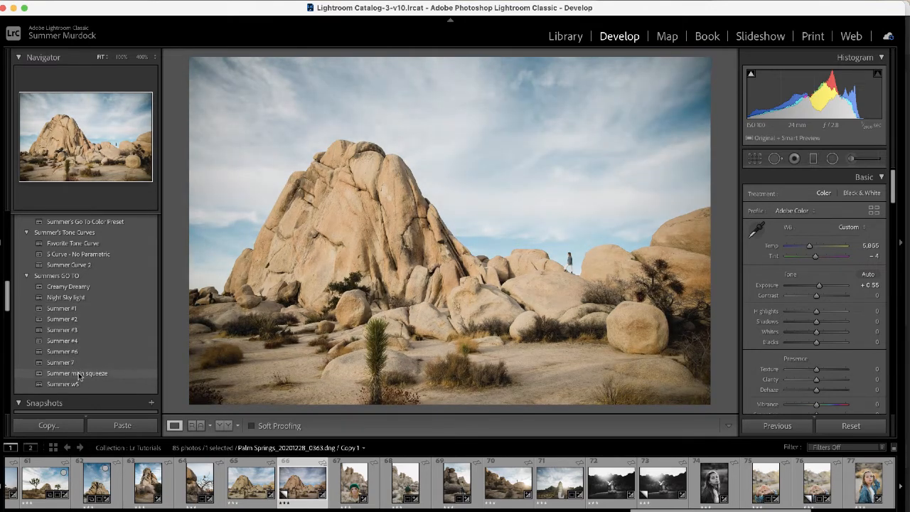
Apply the Summer main squeeze preset, then set Shadows to 0 and Blacks to +15
left_click(80, 375)
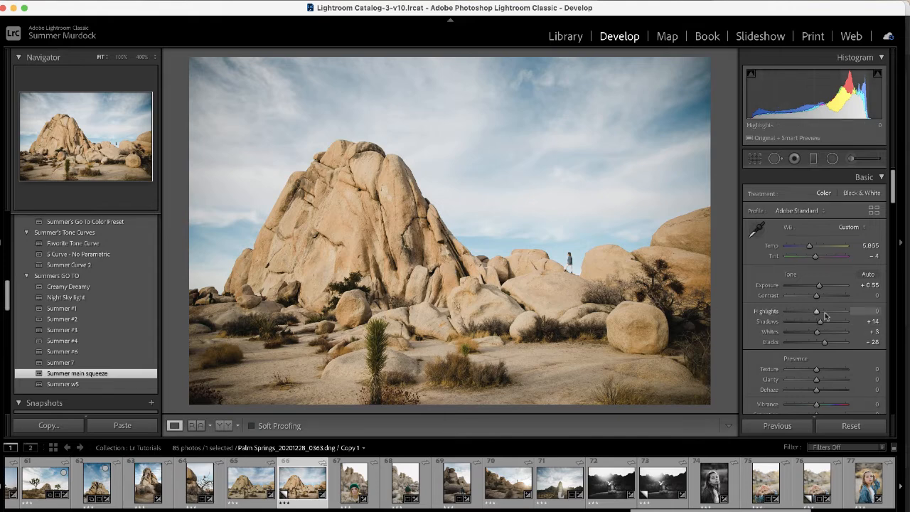
scroll(826, 317, "down", 1)
scroll(826, 318, "down", 1)
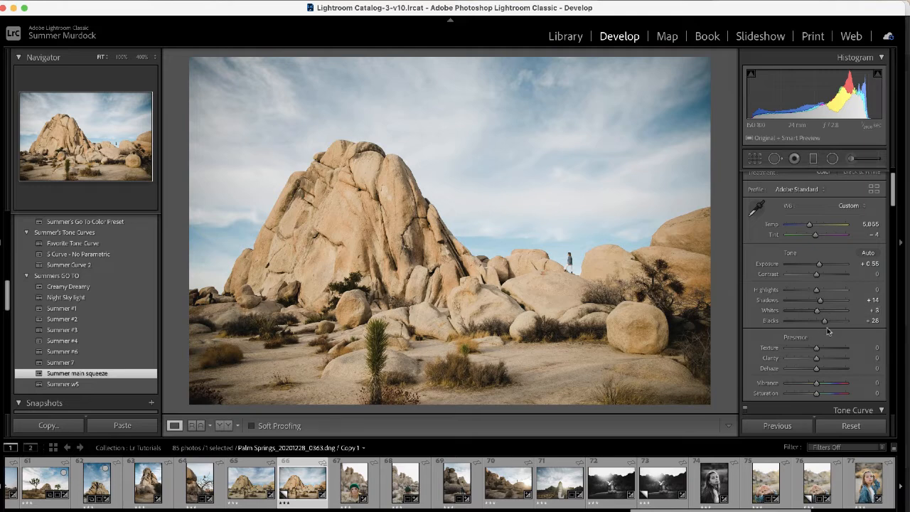
left_click_drag(827, 324, 817, 302)
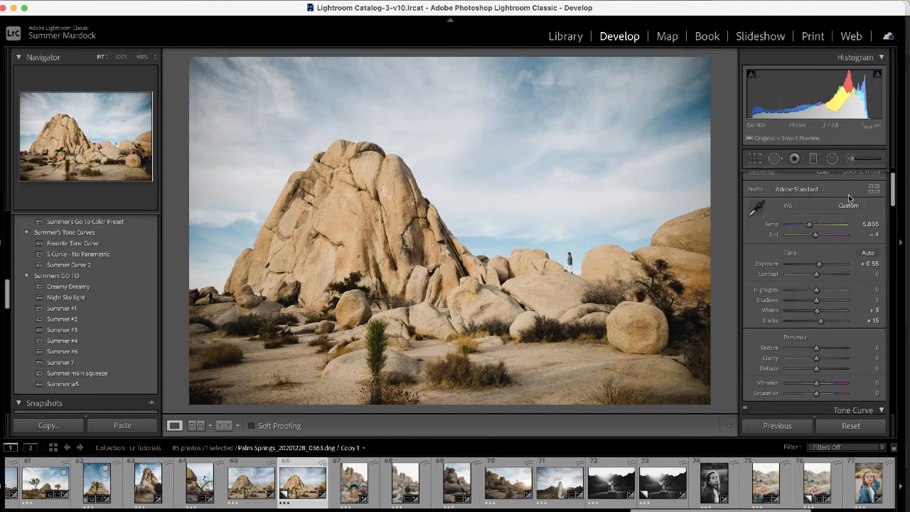
Add a nearly level graduated filter over the sky, fading from the photo's upper edge to about the middle of the main rock
left_click(814, 159)
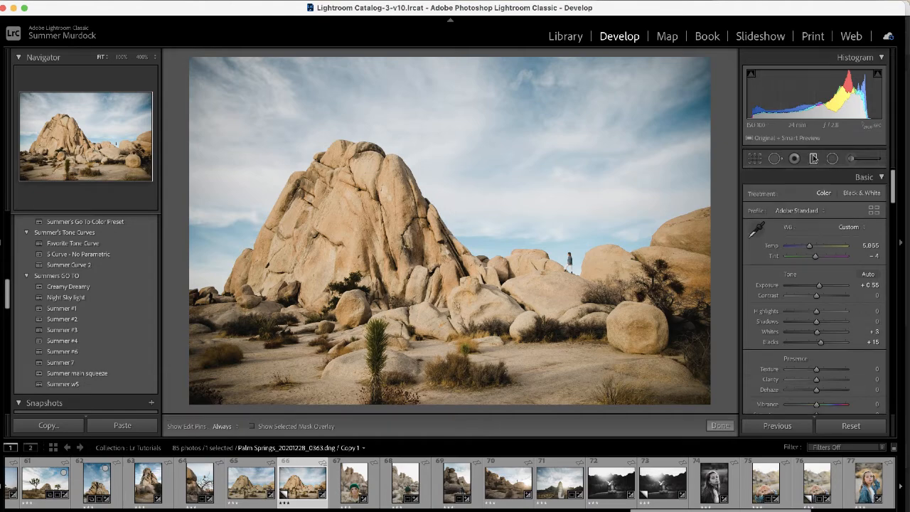
left_click_drag(503, 225, 522, 152)
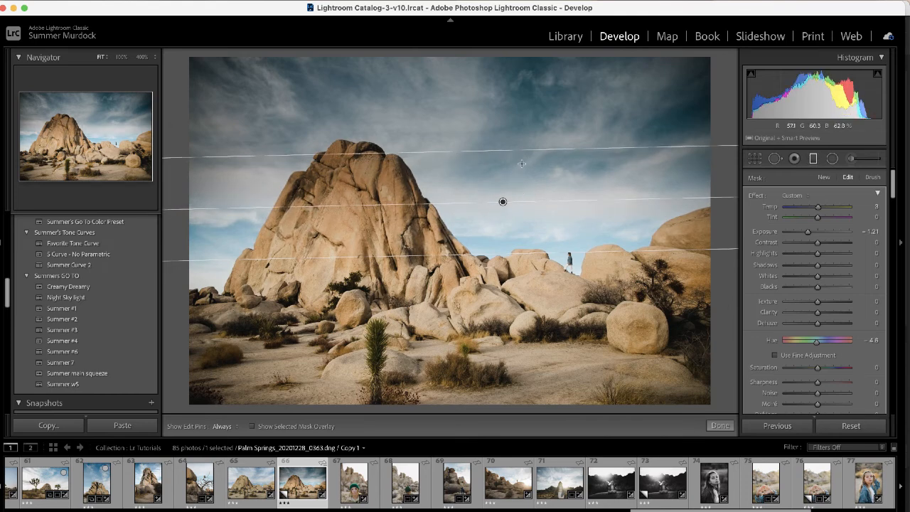
left_click_drag(522, 147, 523, 142)
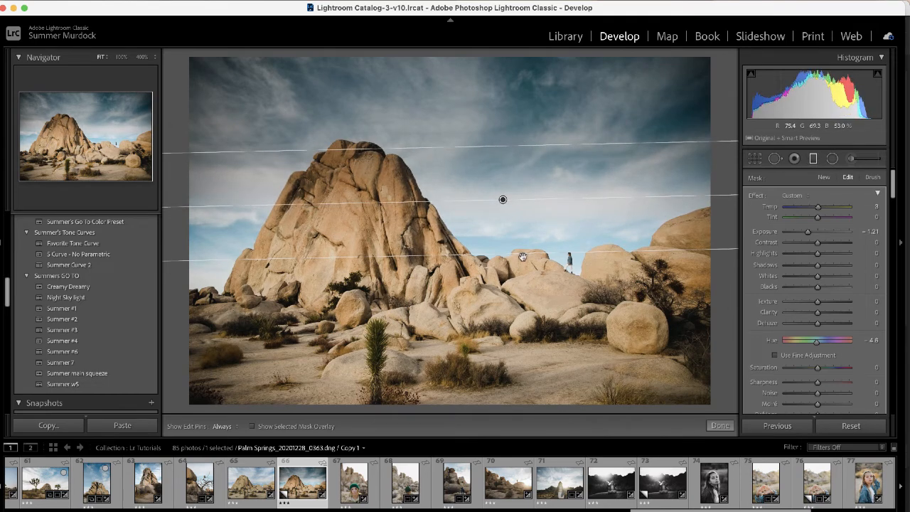
left_click_drag(522, 254, 523, 196)
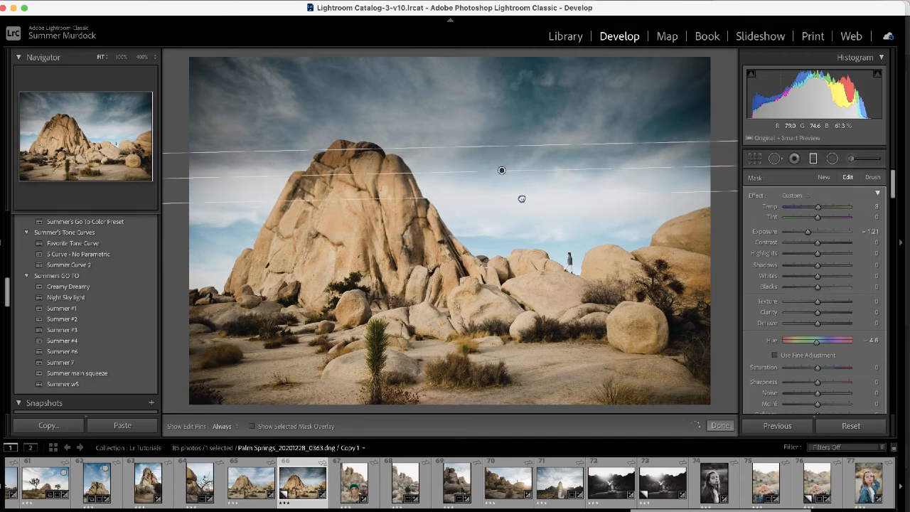
left_click_drag(523, 148, 559, 88)
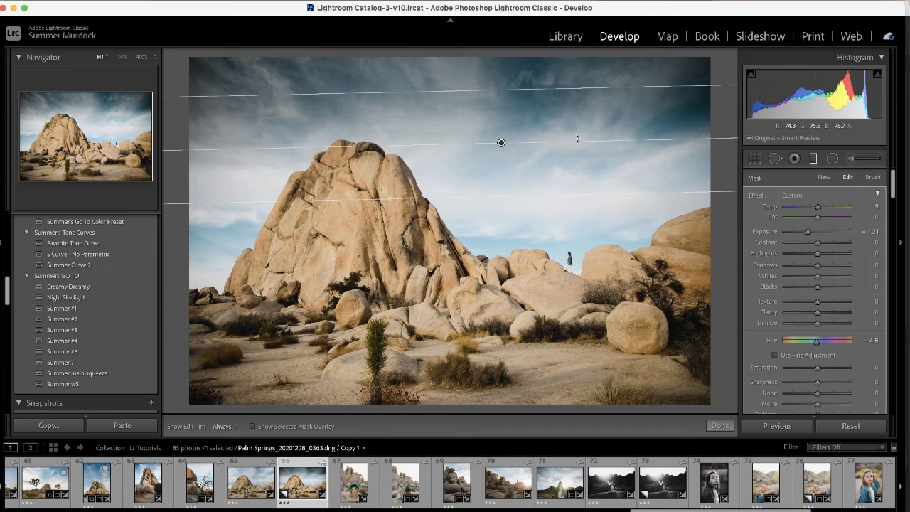
left_click_drag(576, 138, 579, 140)
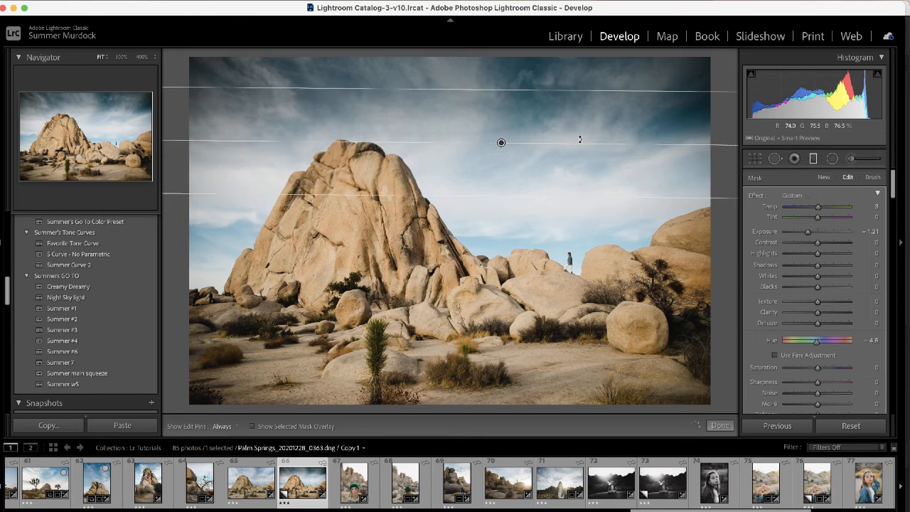
left_click_drag(569, 88, 561, 54)
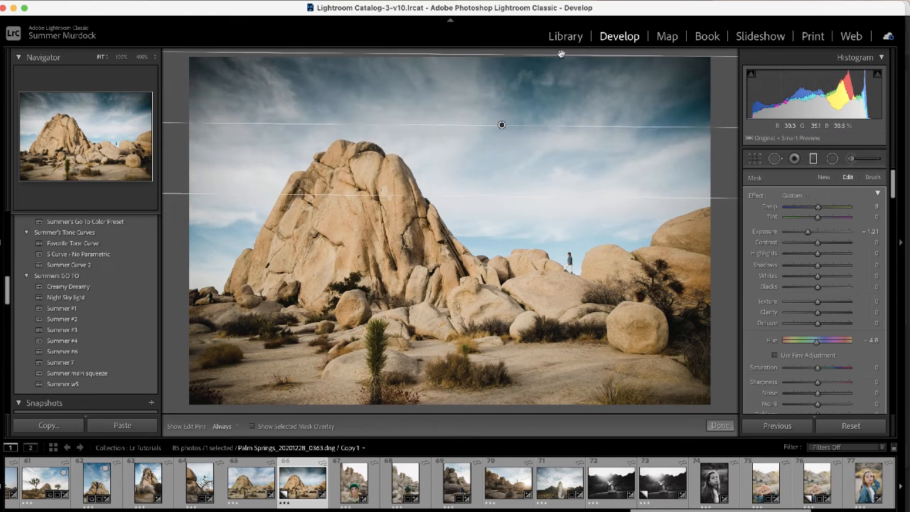
Reset all effect settings of the sky's graduated filter and set its Exposure to -0.15
key("alt")
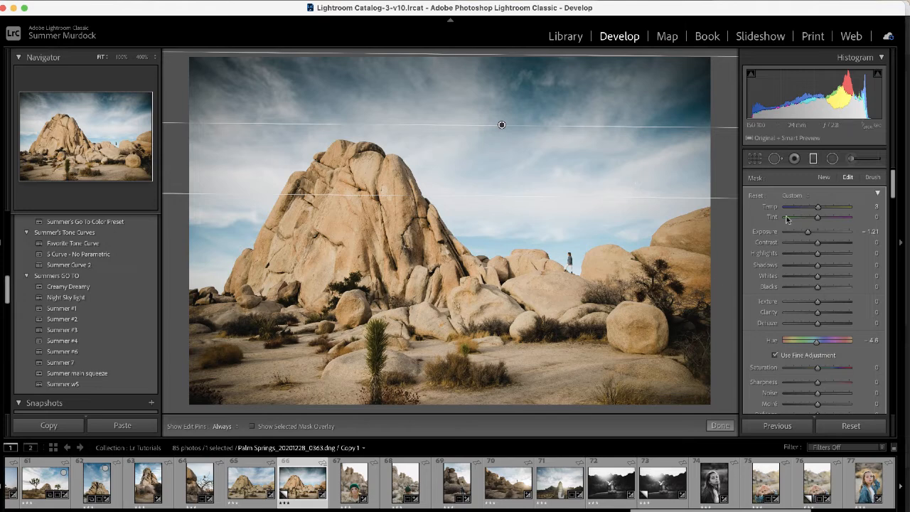
left_click(756, 195, "alt")
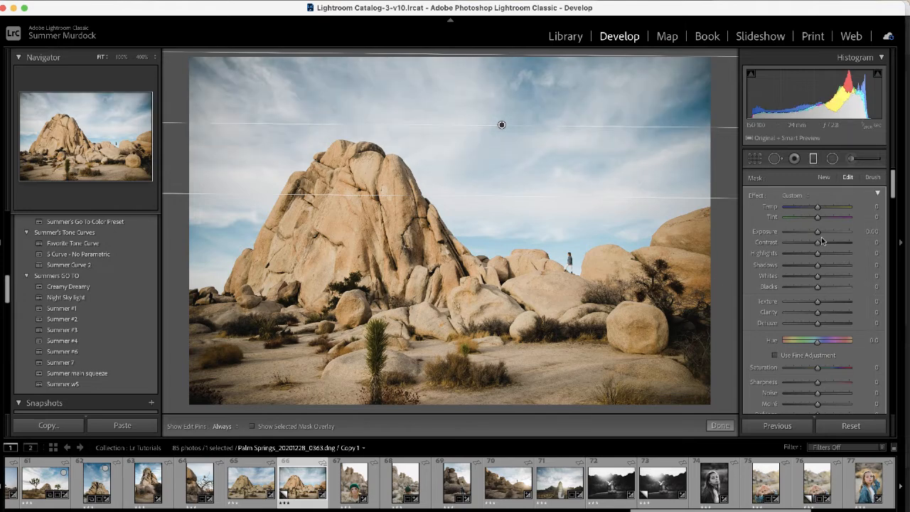
left_click_drag(818, 232, 817, 234)
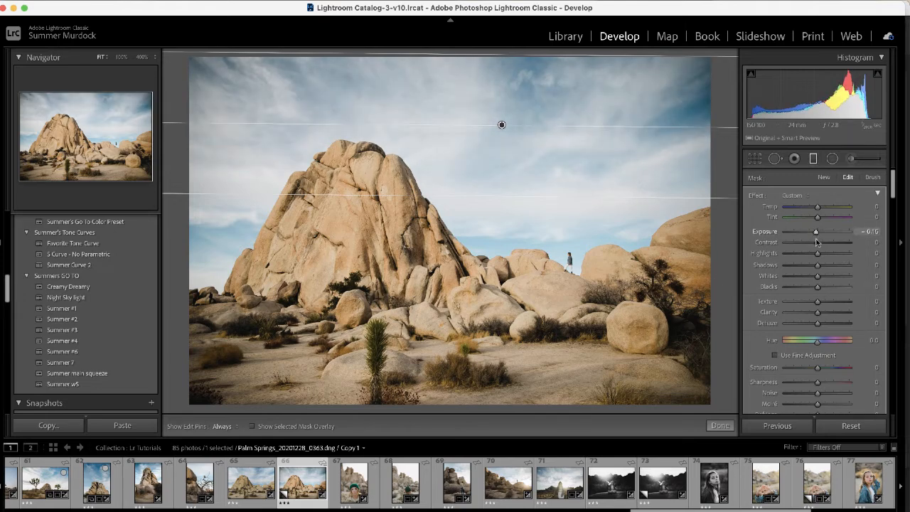
Set the sky filter's Shadows to -41, Contrast to 20, Highlights to -30 and Whites to 7
scroll(818, 366, "down", 2)
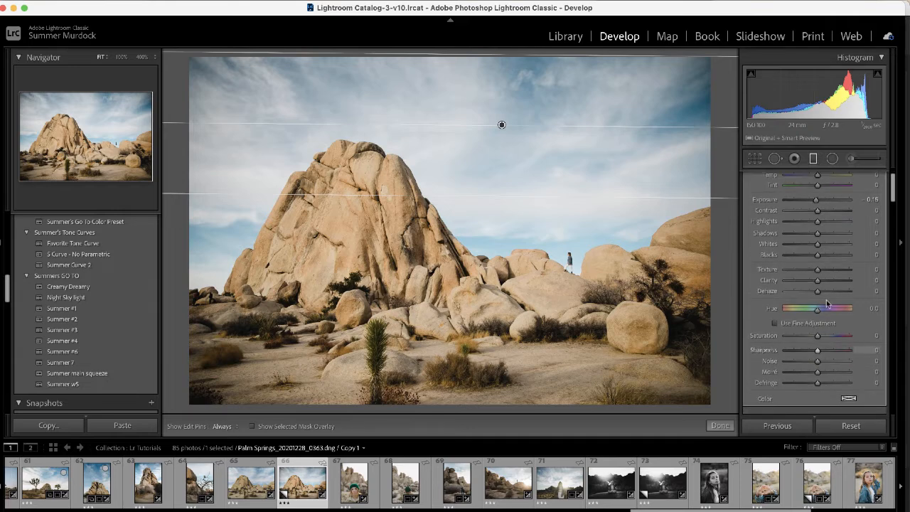
left_click_drag(813, 234, 812, 233)
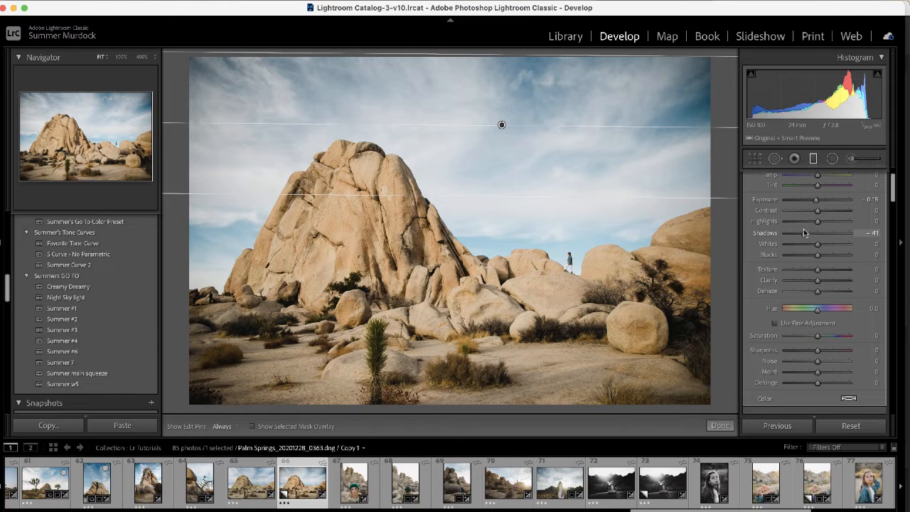
mouse_move(816, 211)
left_mouse_down()
mouse_move(824, 212)
mouse_move(806, 222)
left_mouse_up()
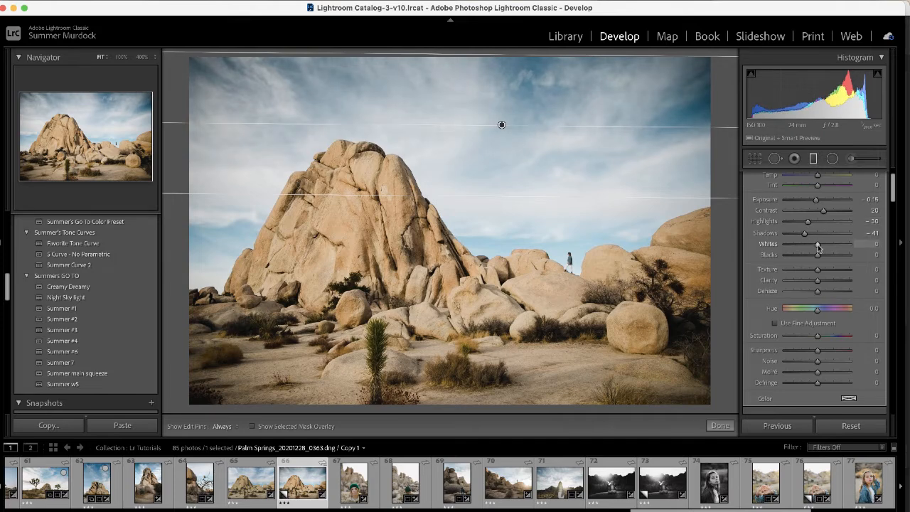
left_click_drag(818, 244, 820, 244)
scroll(821, 306, "down", 1)
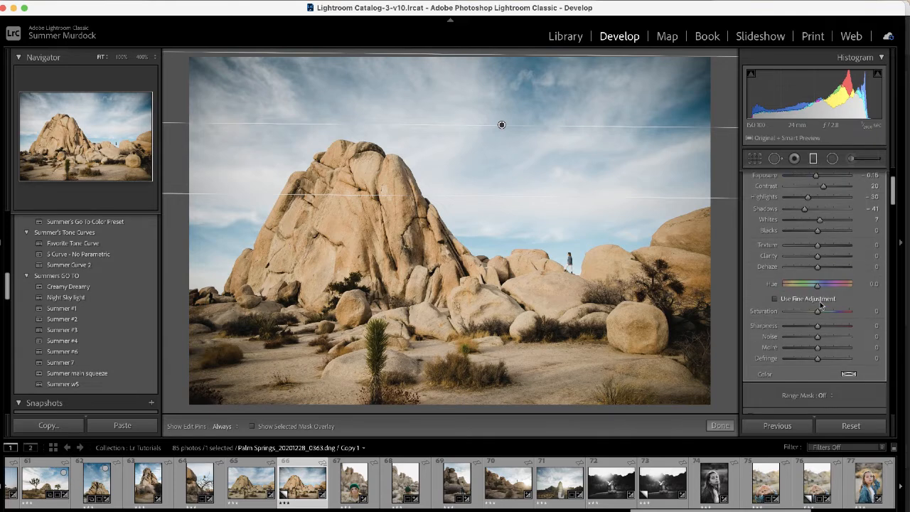
Cool the sky filter's Temp slightly, set its Saturation to 13 and finish editing the filter
scroll(816, 324, "up", 3)
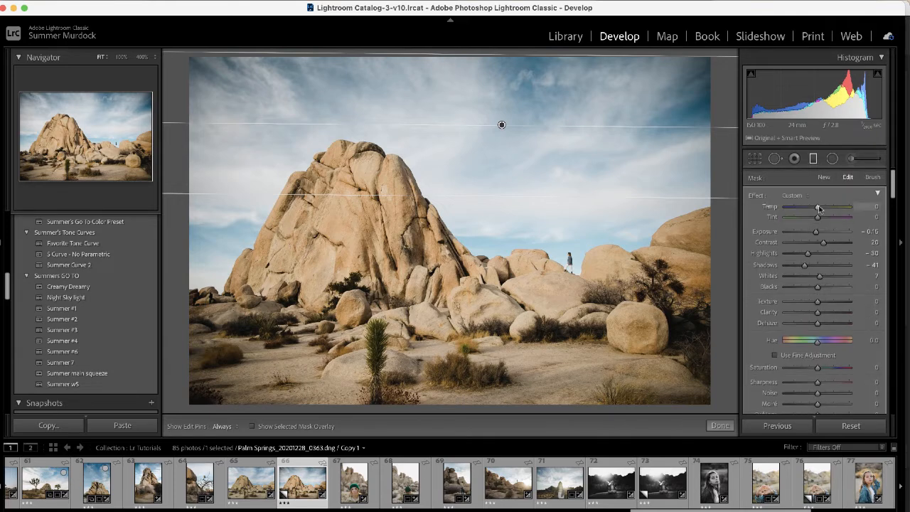
mouse_move(817, 208)
left_mouse_down()
mouse_move(790, 207)
mouse_move(815, 207)
left_mouse_up()
scroll(821, 369, "down", 3)
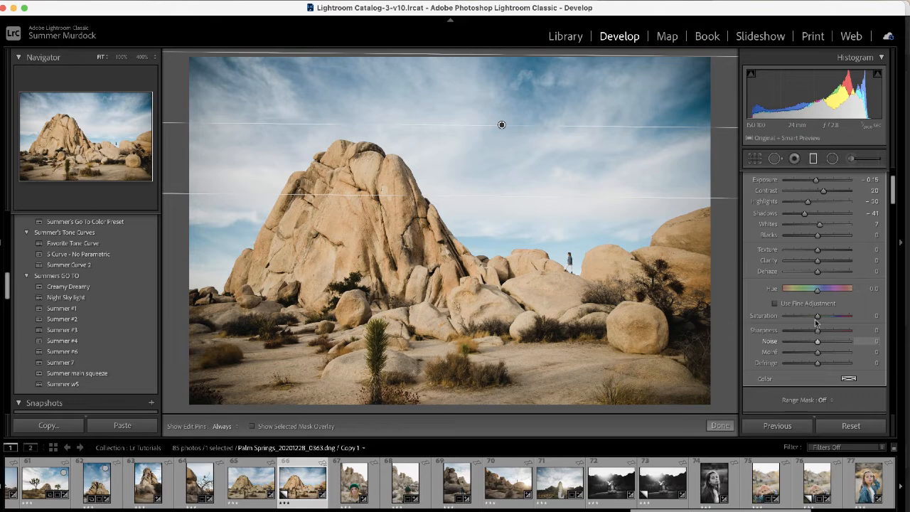
left_click_drag(818, 316, 822, 317)
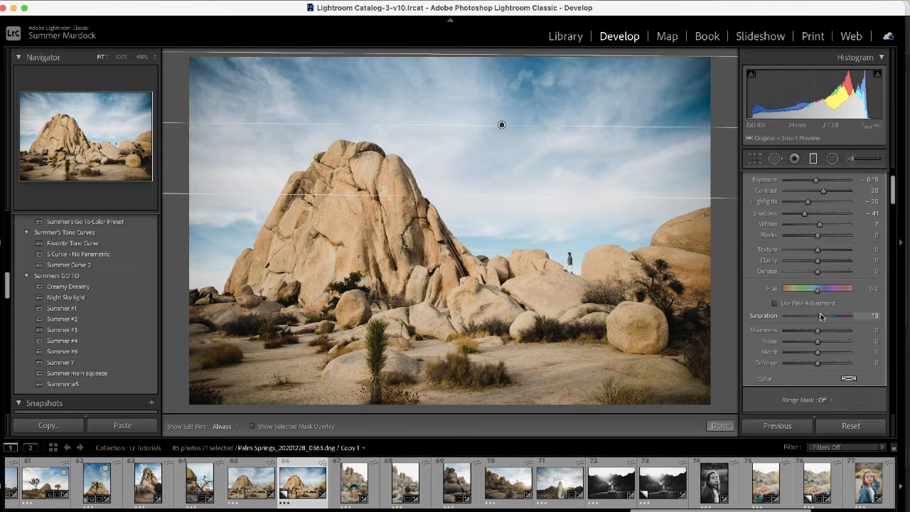
scroll(812, 392, "down", 8)
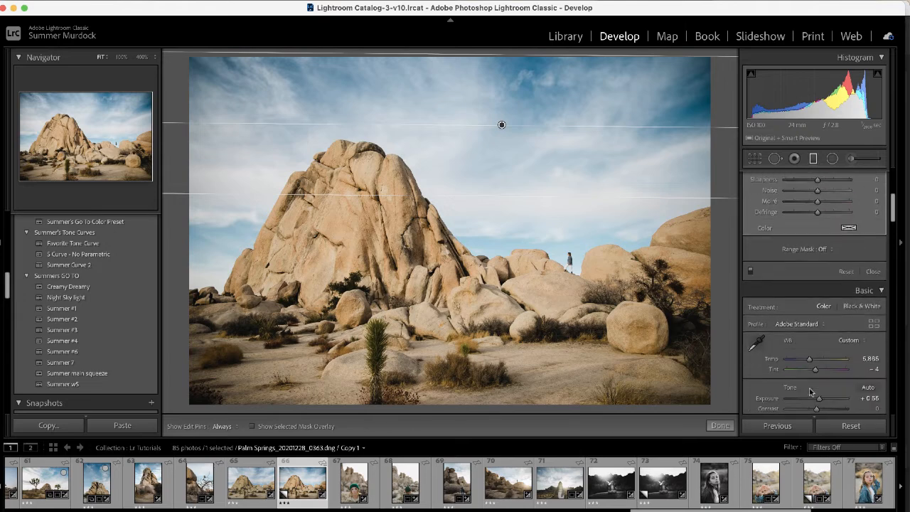
scroll(811, 392, "down", 2)
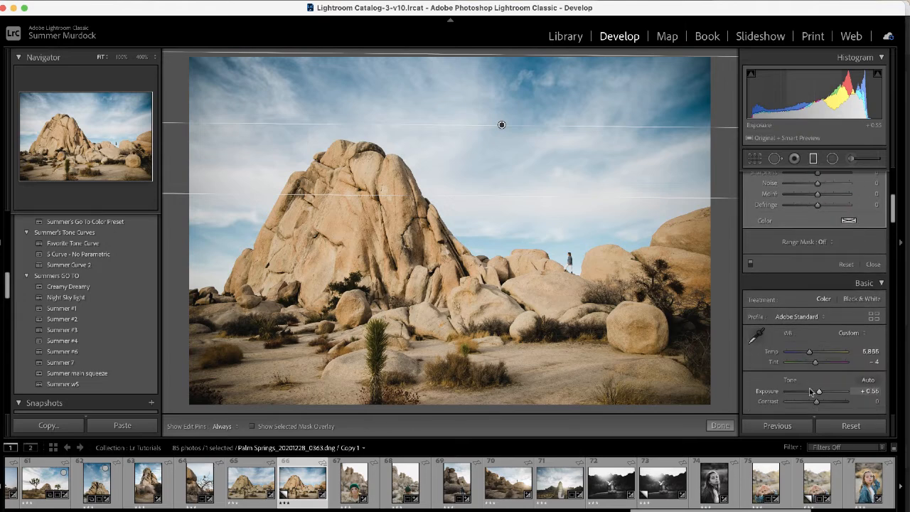
left_click(721, 426)
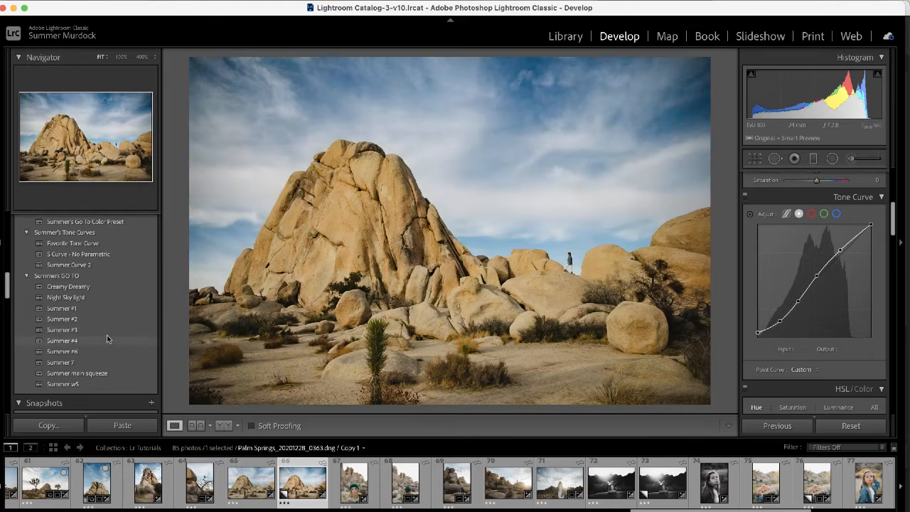
Show all HSL adjustments together and examine the Hue, Saturation and Luminance values of each color
scroll(104, 320, "up", 1)
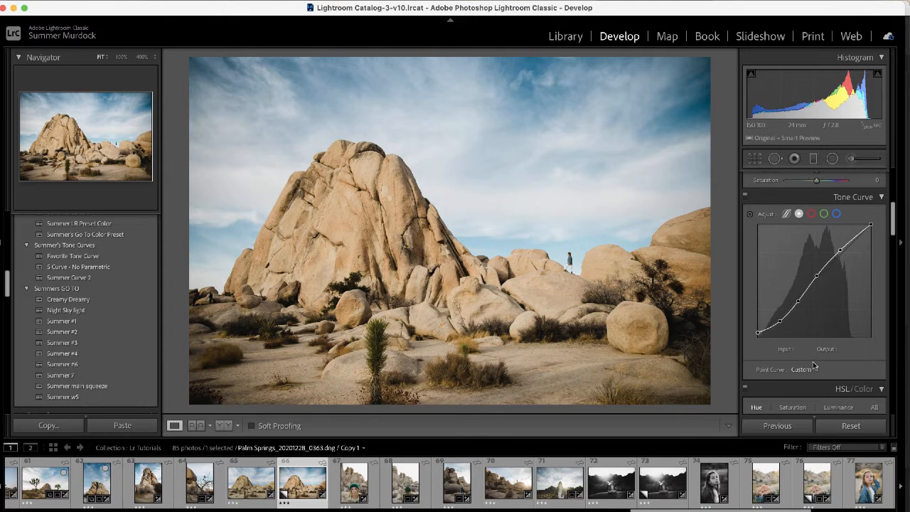
scroll(814, 359, "down", 5)
scroll(815, 364, "down", 4)
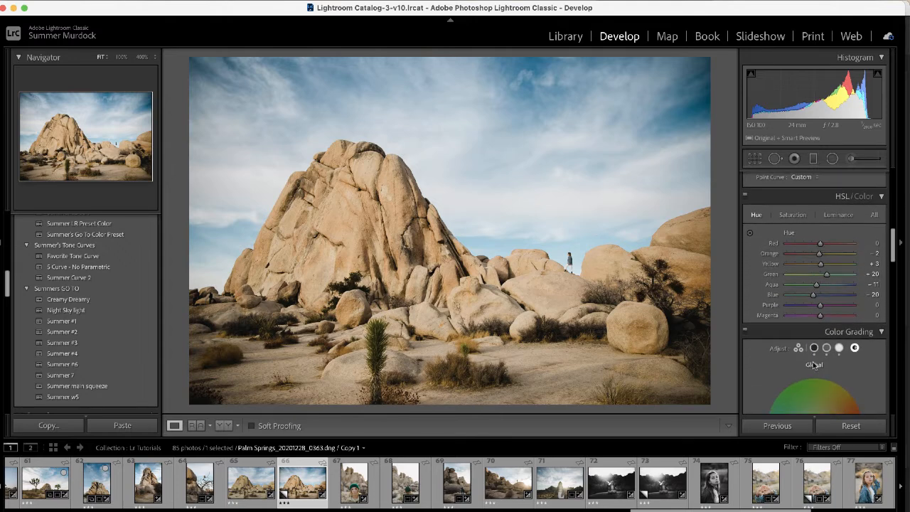
left_click(873, 218)
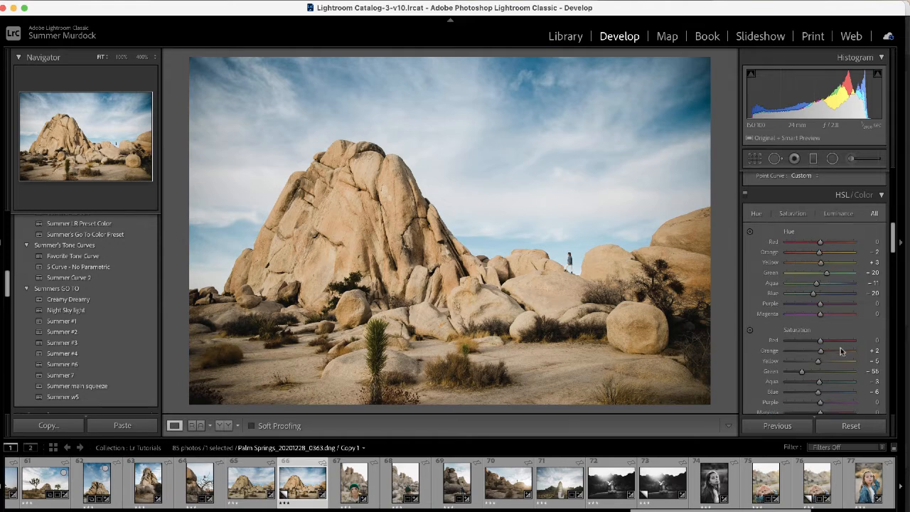
scroll(841, 348, "down", 1)
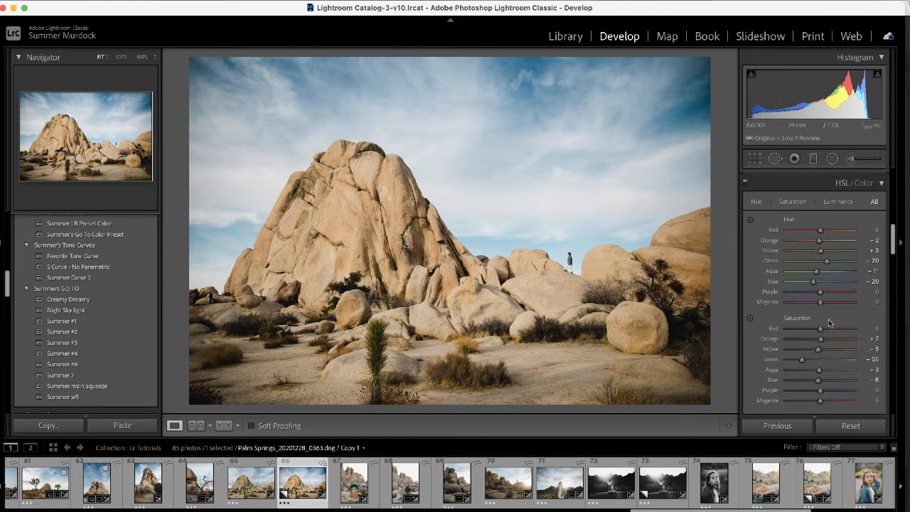
left_click(756, 200)
left_click(756, 200)
scroll(820, 292, "down", 1)
scroll(819, 291, "down", 5)
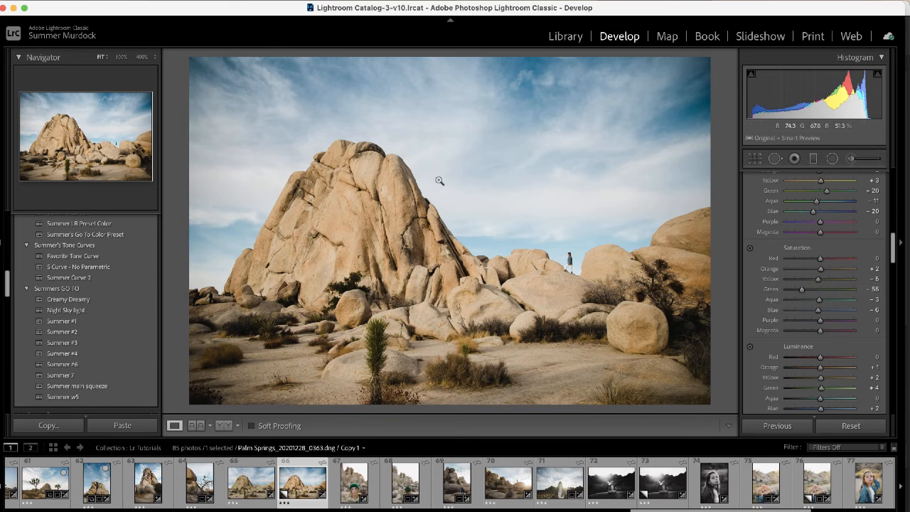
scroll(802, 283, "up", 5)
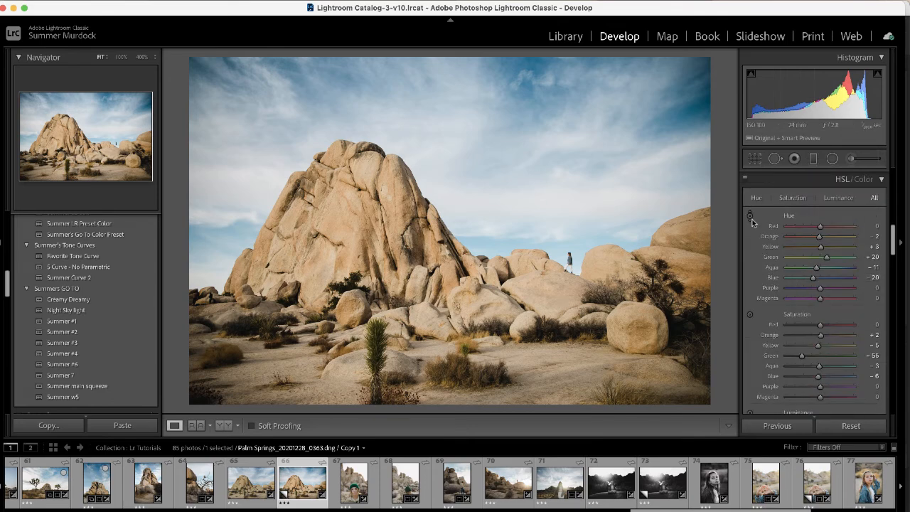
Use the targeted Hue adjustment on the sky and the green desert plant to set Blue to -19 and Yellow to -20
left_click(752, 217)
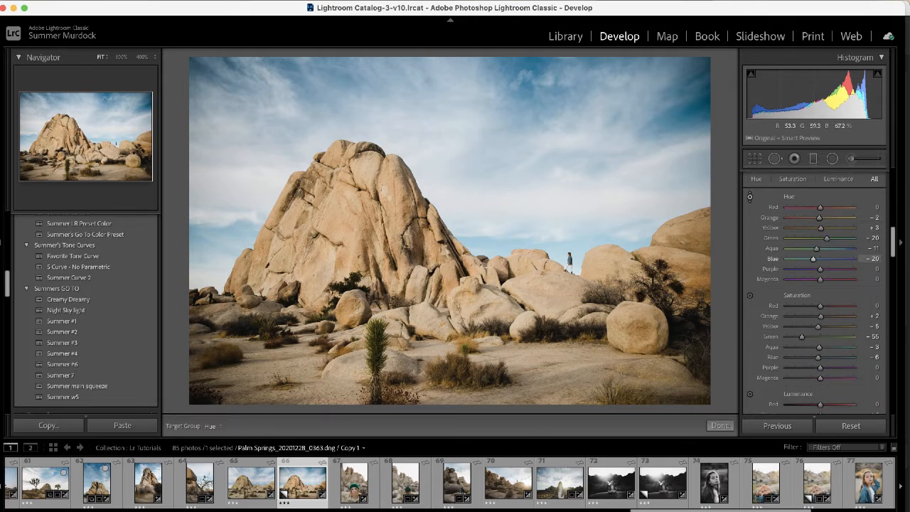
mouse_move(512, 100)
left_mouse_down()
mouse_move(512, 117)
mouse_move(512, 88)
mouse_move(512, 104)
left_mouse_up()
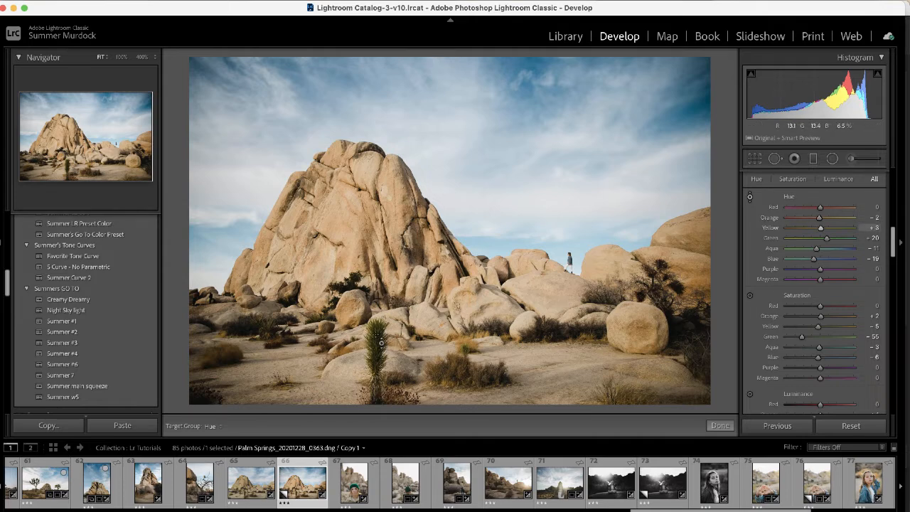
mouse_move(377, 349)
left_mouse_down()
mouse_move(377, 372)
mouse_move(376, 337)
left_mouse_up()
Set the Green Saturation to -4 and the Luminance of Orange to +3, Yellow to -15 and Blue to -14
scroll(831, 339, "down", 1)
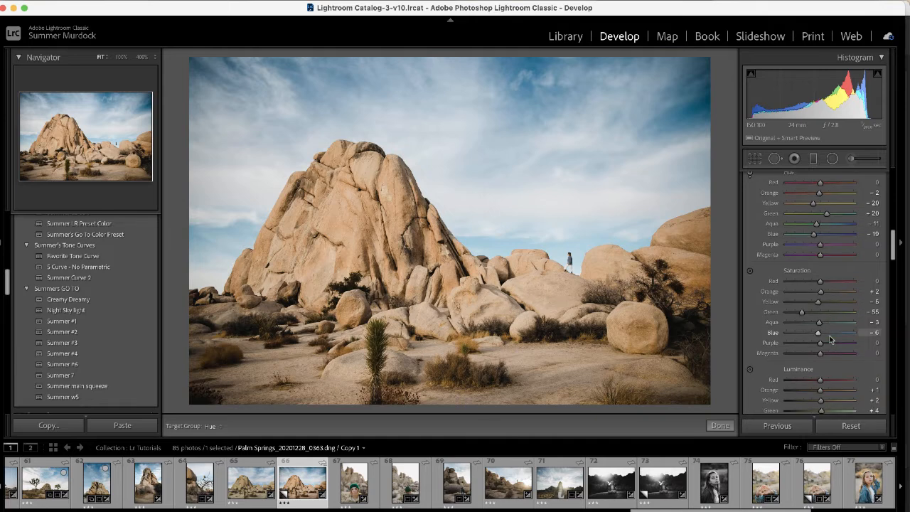
left_click_drag(800, 316, 819, 313)
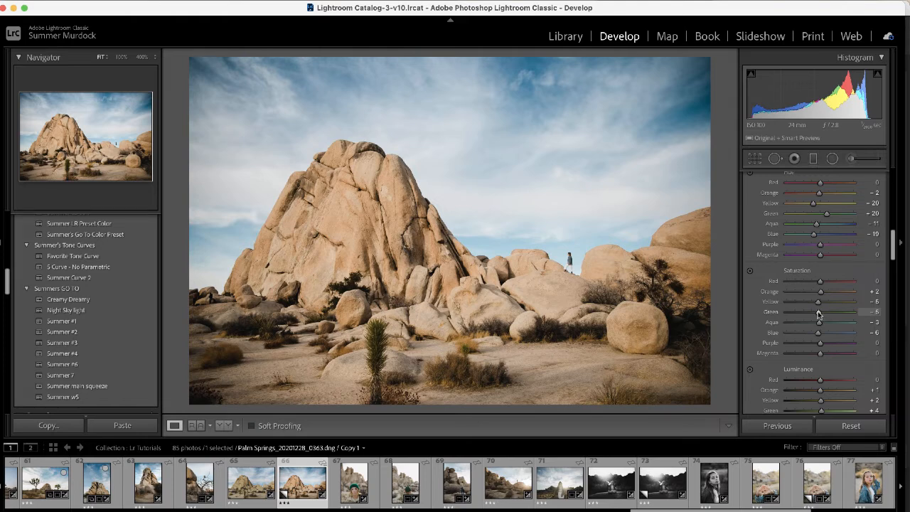
scroll(818, 313, "down", 3)
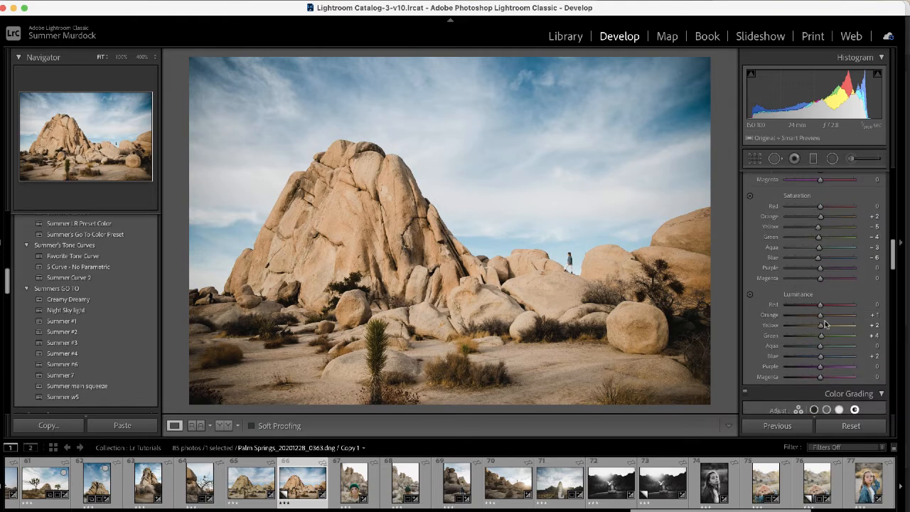
mouse_move(822, 316)
left_mouse_down()
mouse_move(804, 316)
mouse_move(839, 320)
mouse_move(818, 316)
mouse_move(826, 318)
left_mouse_up()
left_click_drag(823, 357, 816, 325)
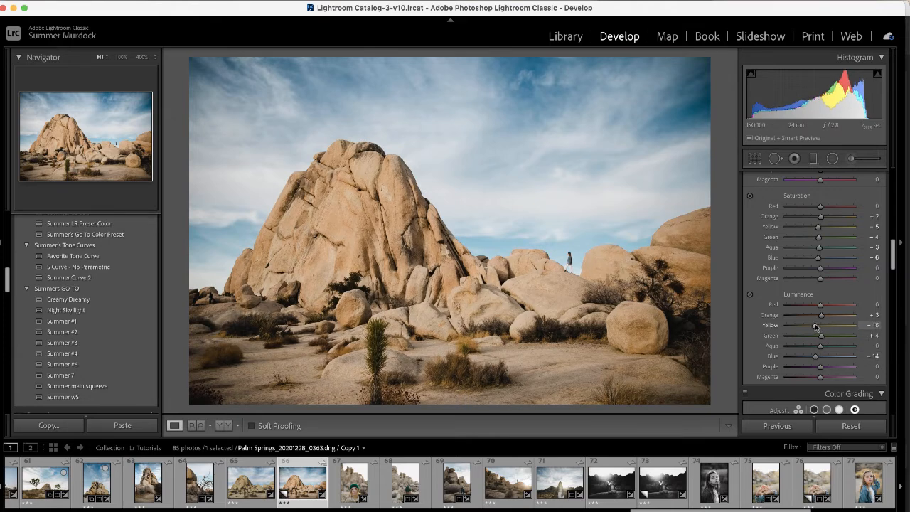
Set the Color Grading midtones to Hue 48 and Luminance +6, keeping Blending at 100
scroll(818, 338, "down", 5)
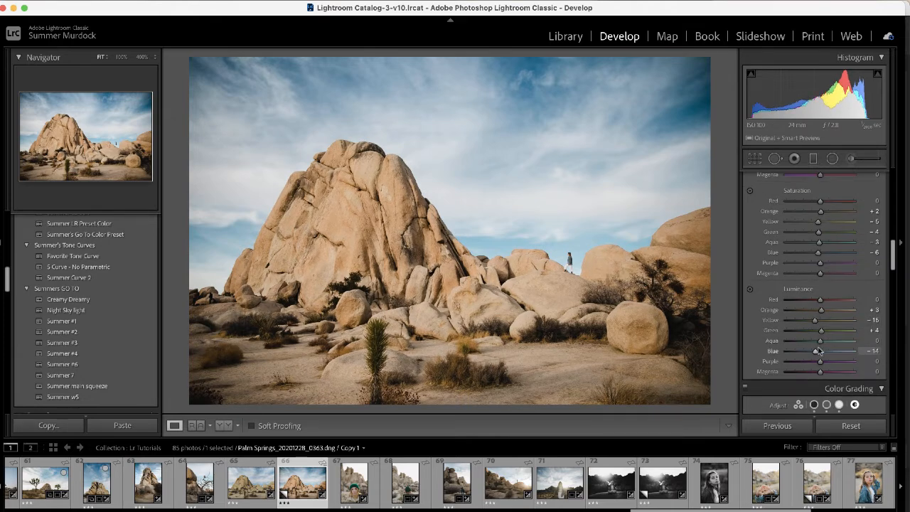
scroll(820, 350, "down", 2)
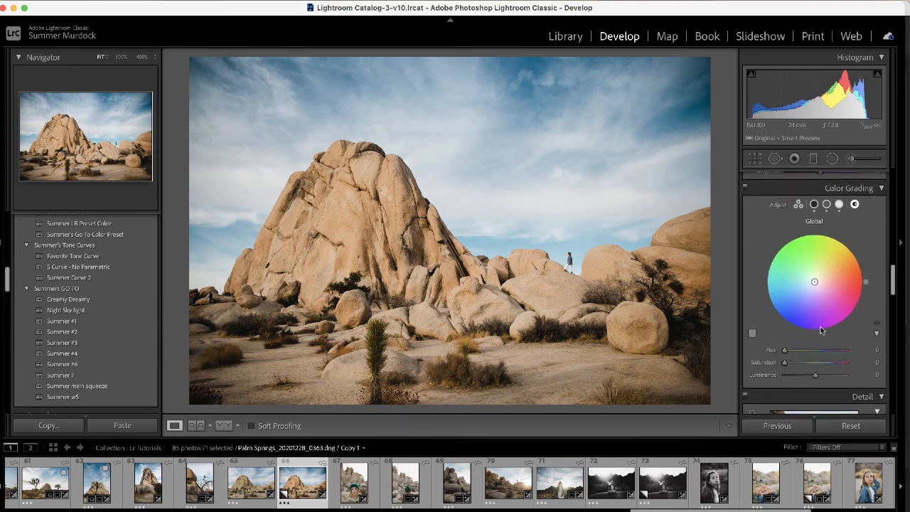
scroll(821, 329, "down", 1)
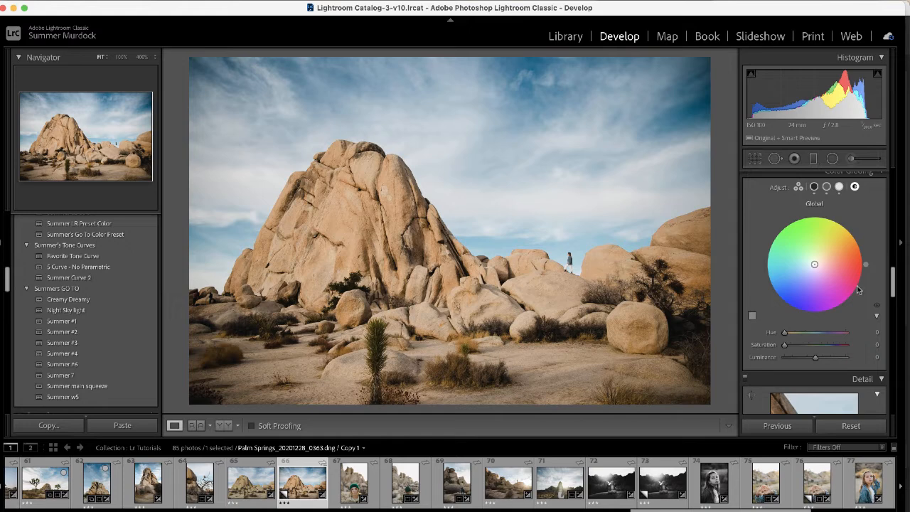
left_click(826, 187)
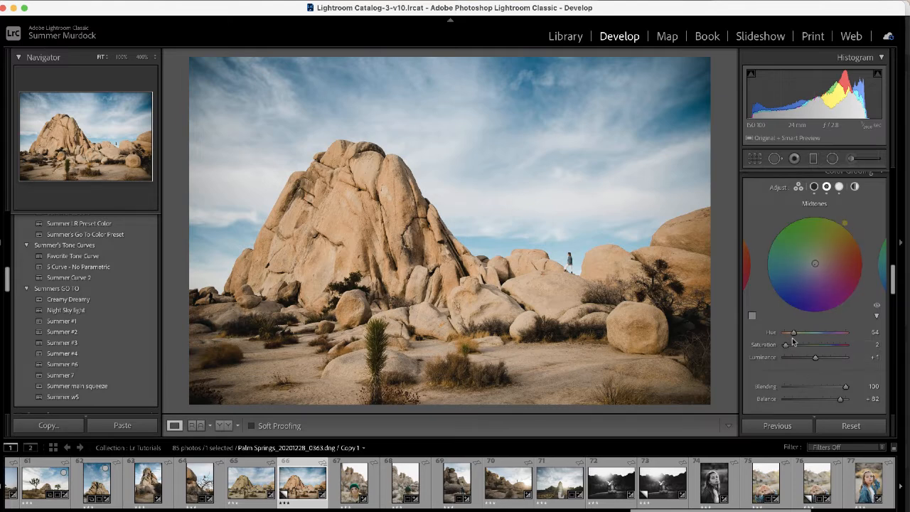
left_click_drag(794, 335, 794, 334)
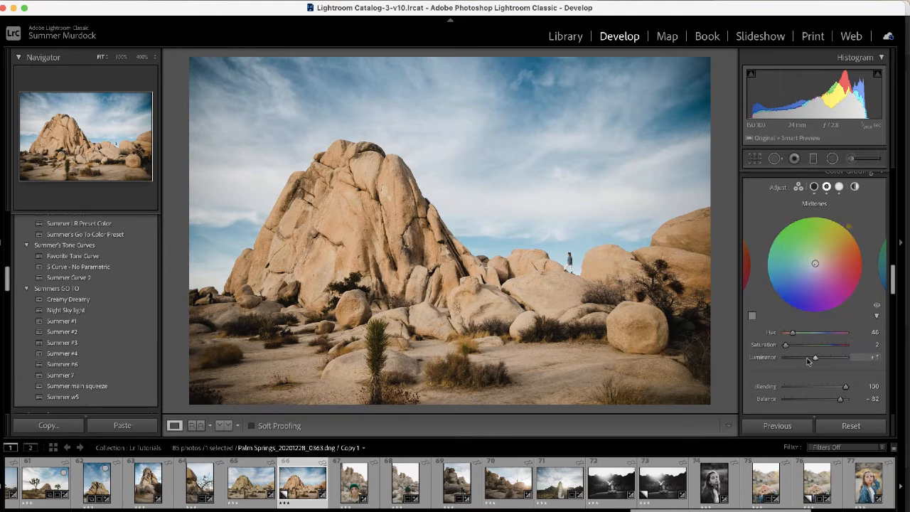
mouse_move(816, 357)
left_mouse_down()
mouse_move(829, 360)
mouse_move(802, 359)
mouse_move(816, 358)
left_mouse_up()
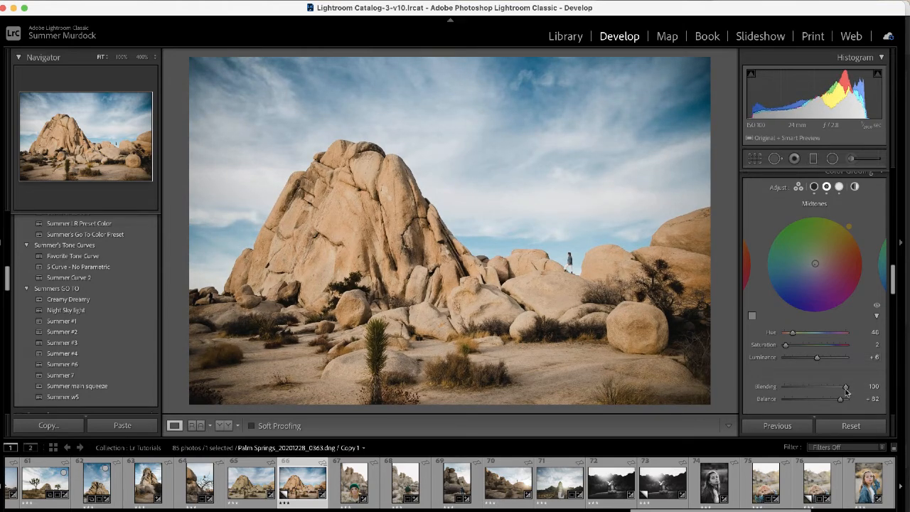
mouse_move(846, 388)
left_mouse_down()
mouse_move(803, 391)
mouse_move(861, 394)
left_mouse_up()
Check the shadows' color grading, try a strong Saturation of 61 on the midtones and settle it at 8
left_click(813, 187)
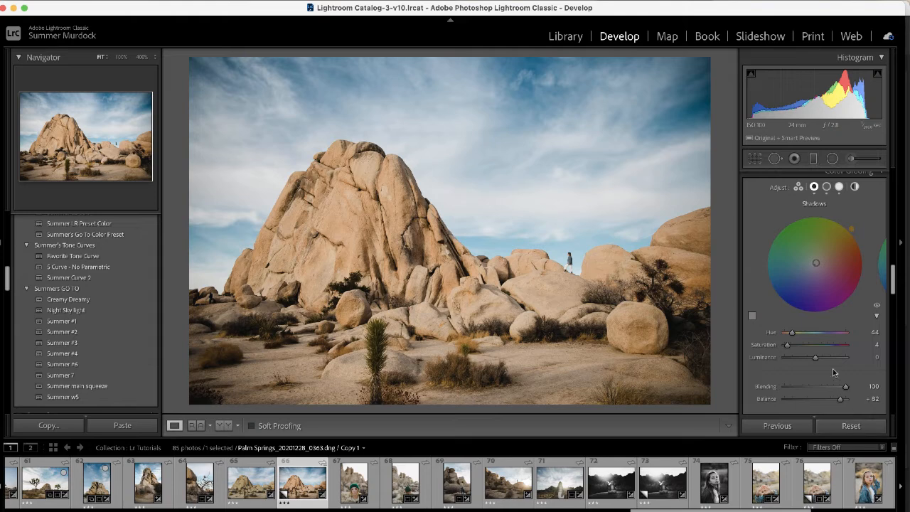
scroll(840, 391, "down", 2)
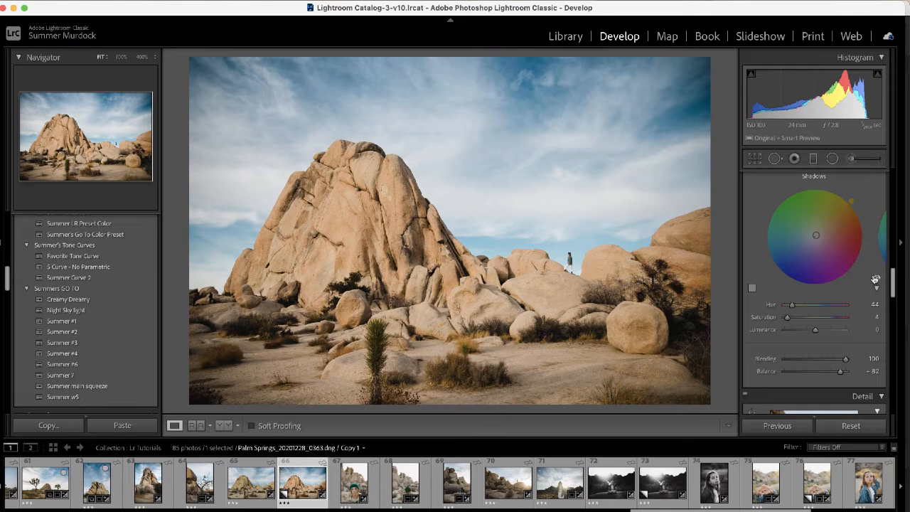
scroll(875, 279, "up", 3)
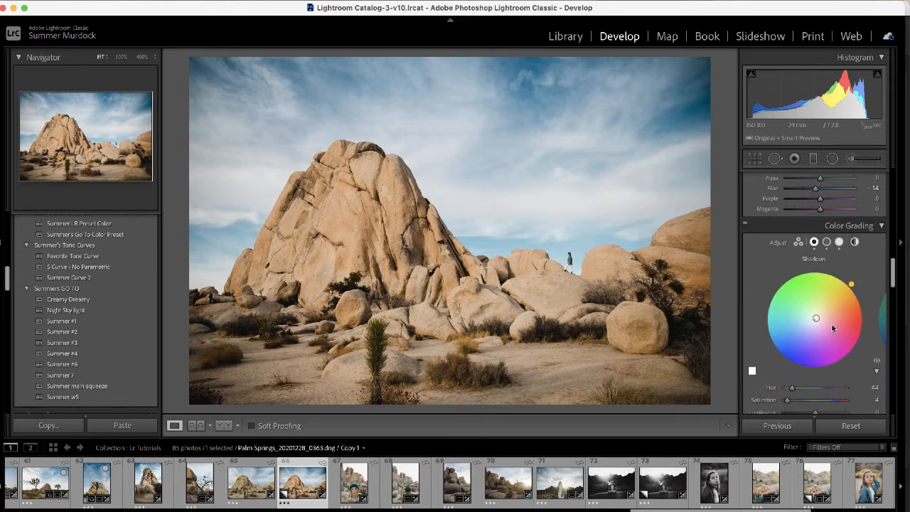
left_click(827, 243)
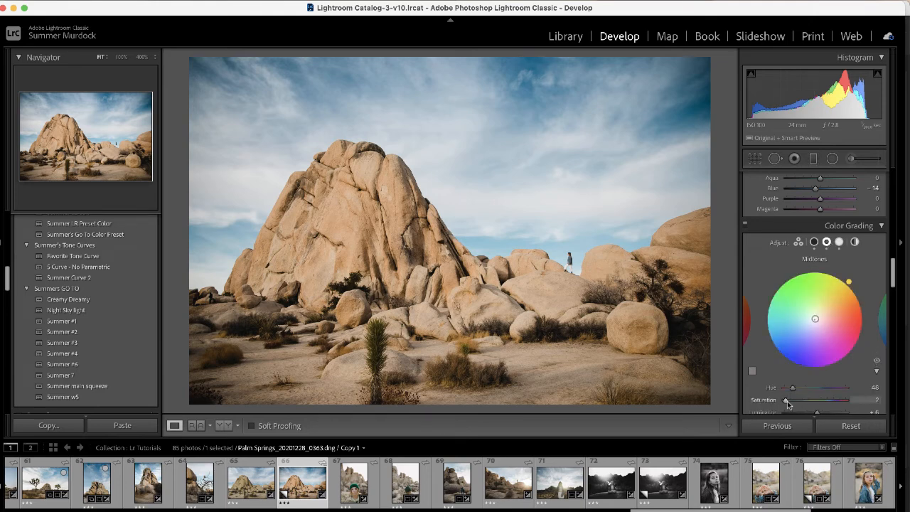
left_click_drag(787, 400, 823, 401)
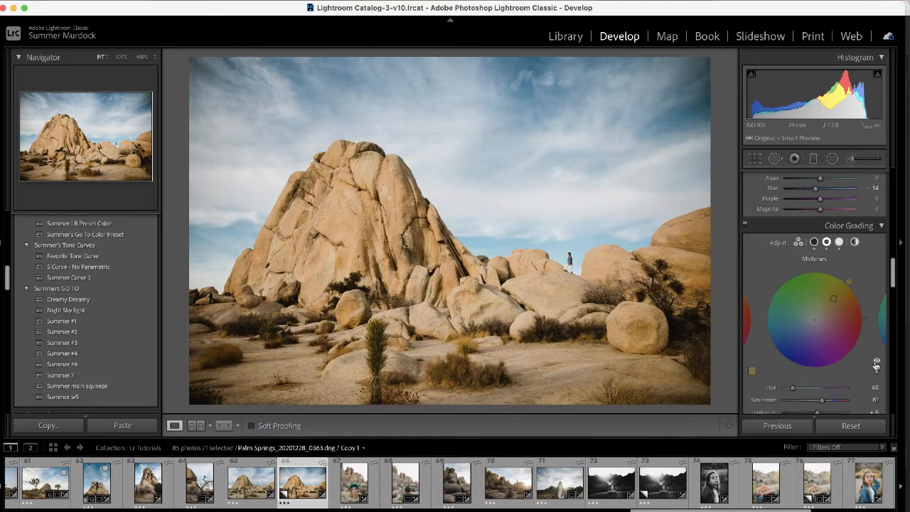
left_click_drag(823, 400, 786, 400)
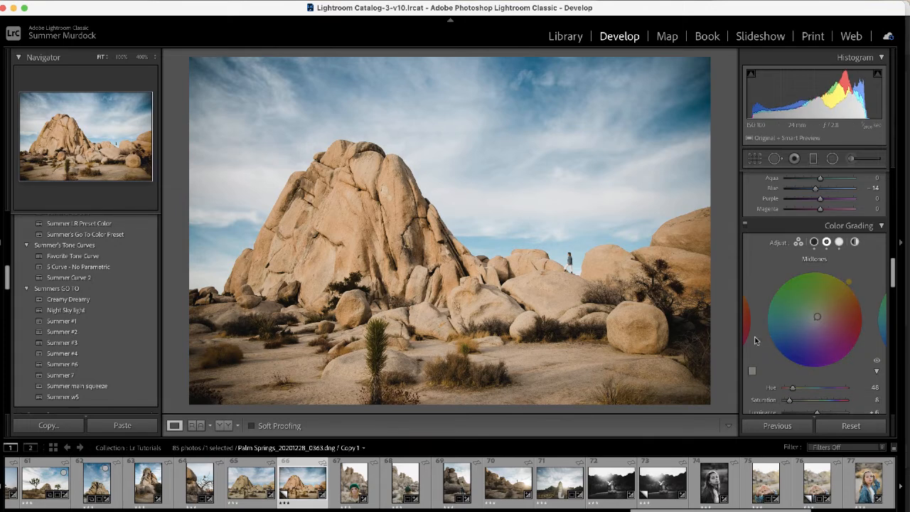
Set the Sharpening Masking to 92 and the Amount to 43
scroll(755, 337, "down", 5)
scroll(756, 339, "down", 3)
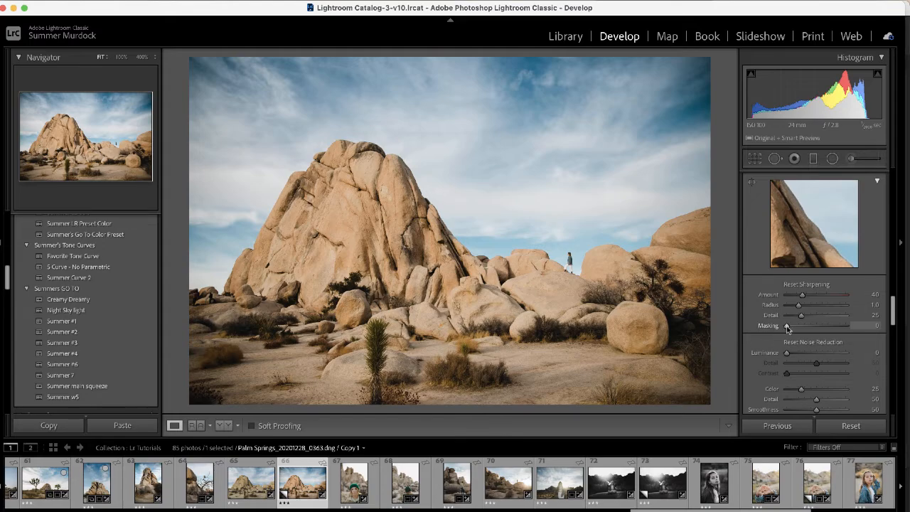
left_click_drag(787, 325, 842, 330)
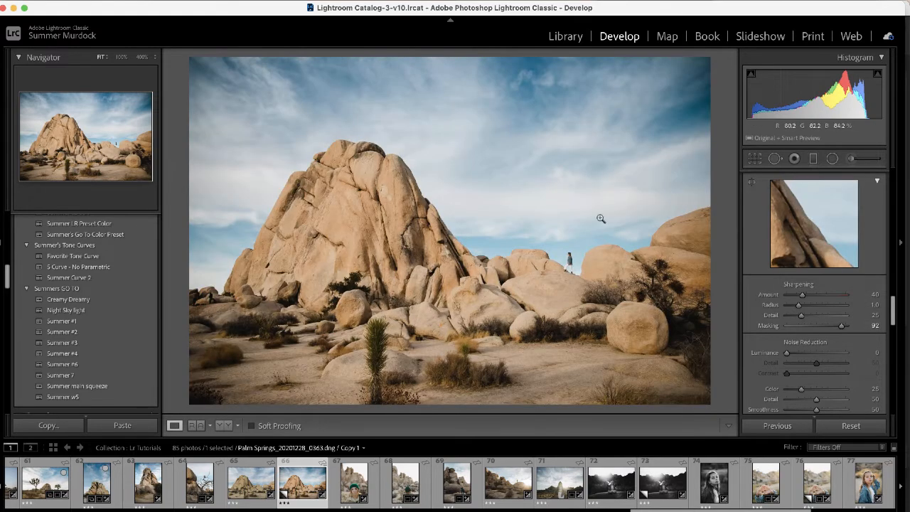
left_click_drag(803, 294, 805, 297)
Preview the lens profile corrections, leave them turned off and enable Remove Chromatic Aberration
scroll(815, 361, "down", 5)
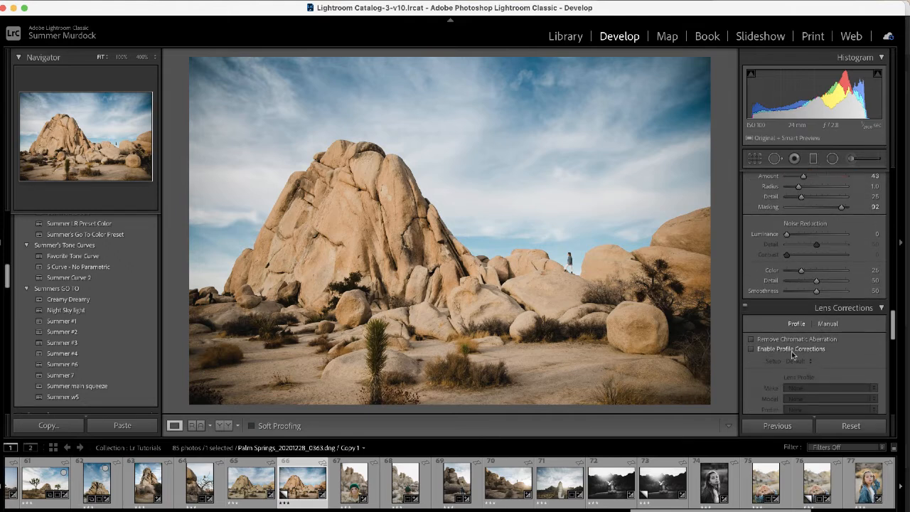
left_click(751, 349)
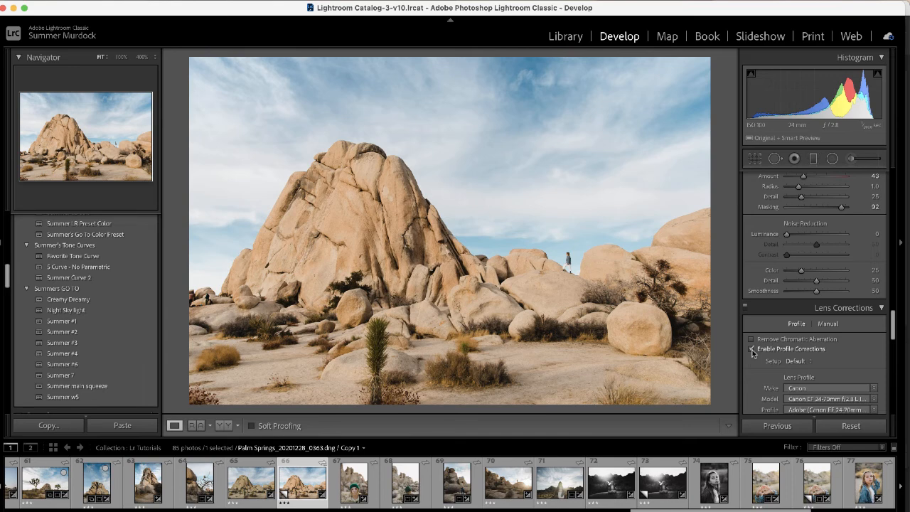
left_click(751, 349)
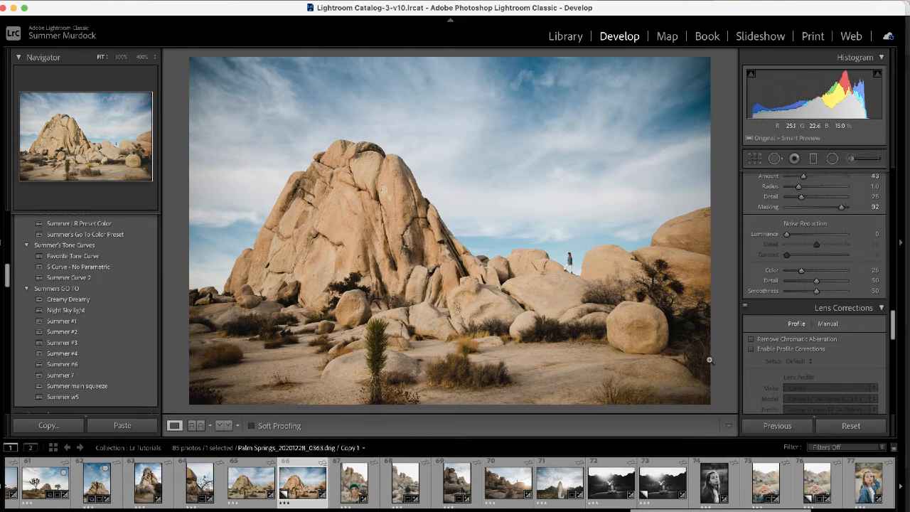
left_click(752, 340)
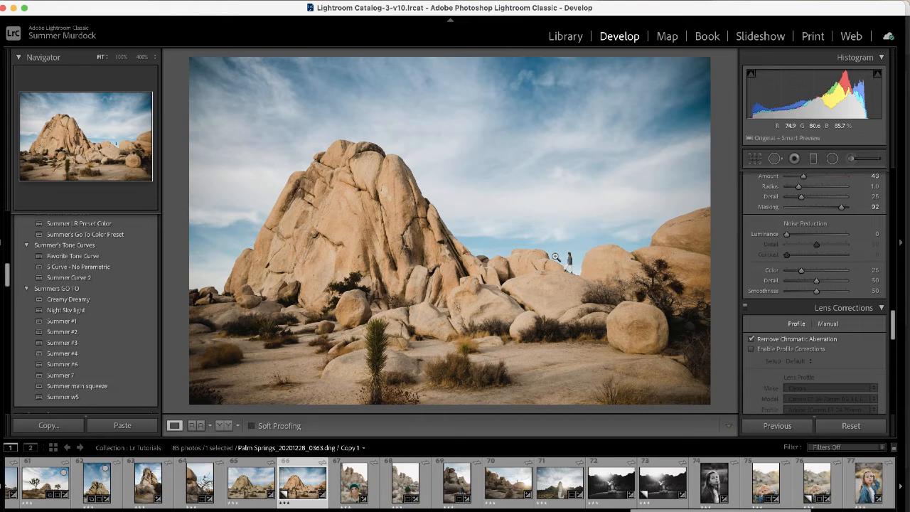
left_click(474, 7)
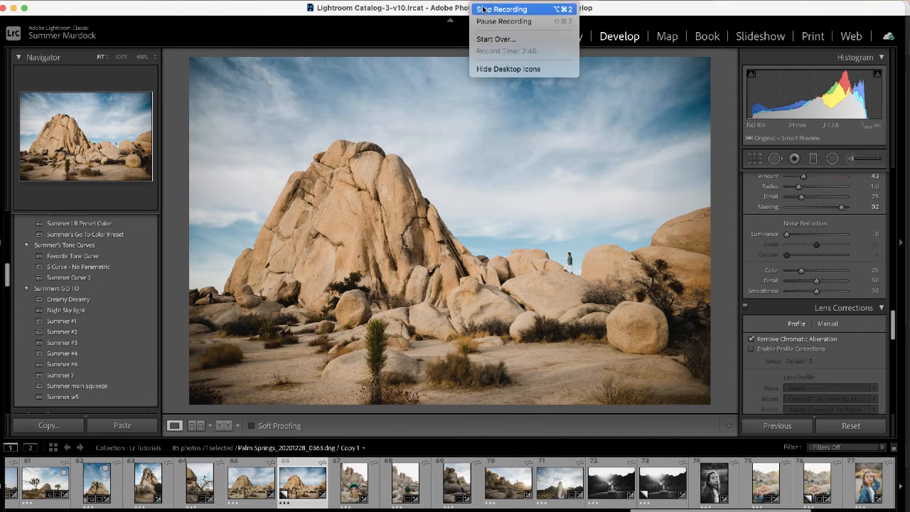